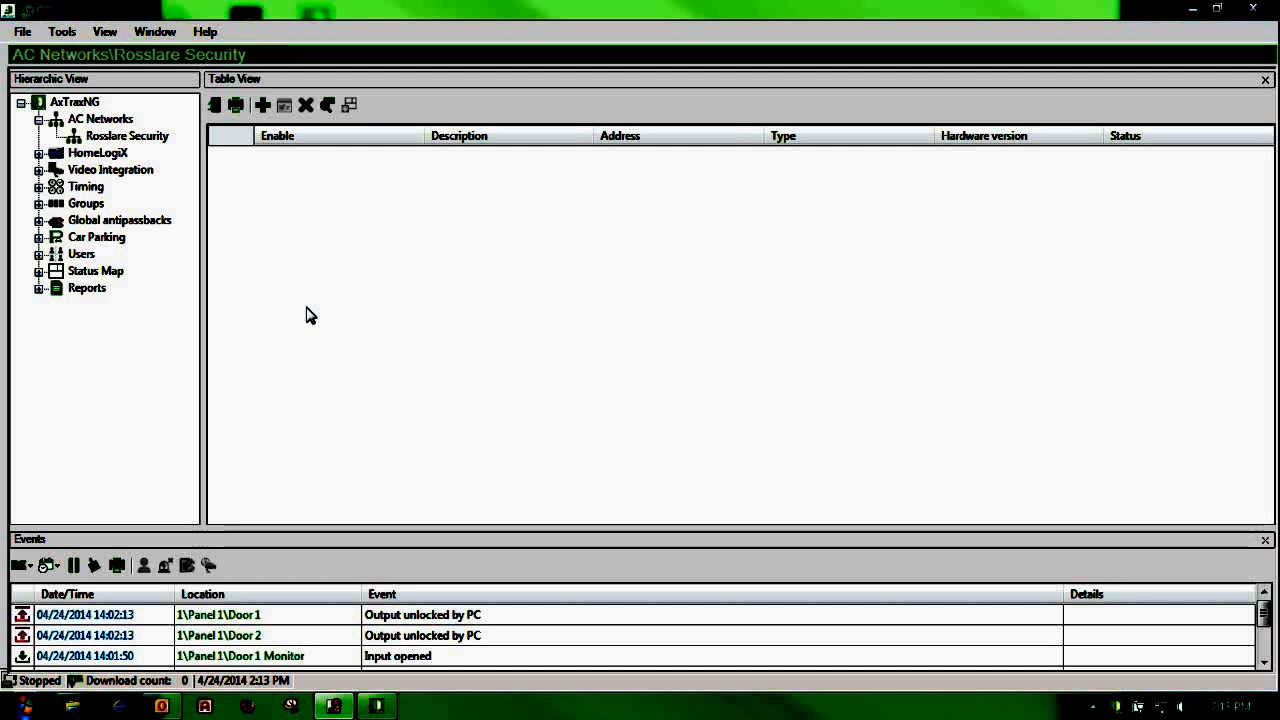
Open the TCP/IP configuration of the Rosslare Security network and select its device in the MAC address list to view its settings.
{"action": "left_click", "coordinate": [112, 121]}
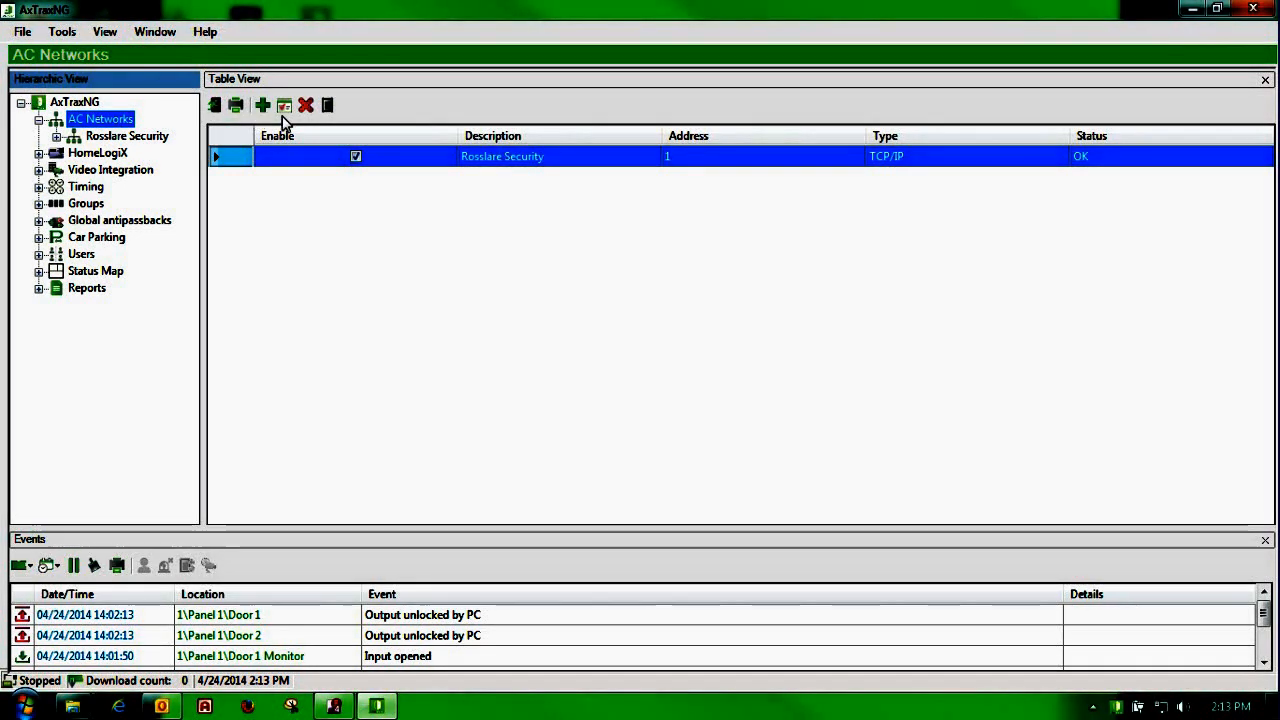
{"action": "left_click", "coordinate": [285, 106]}
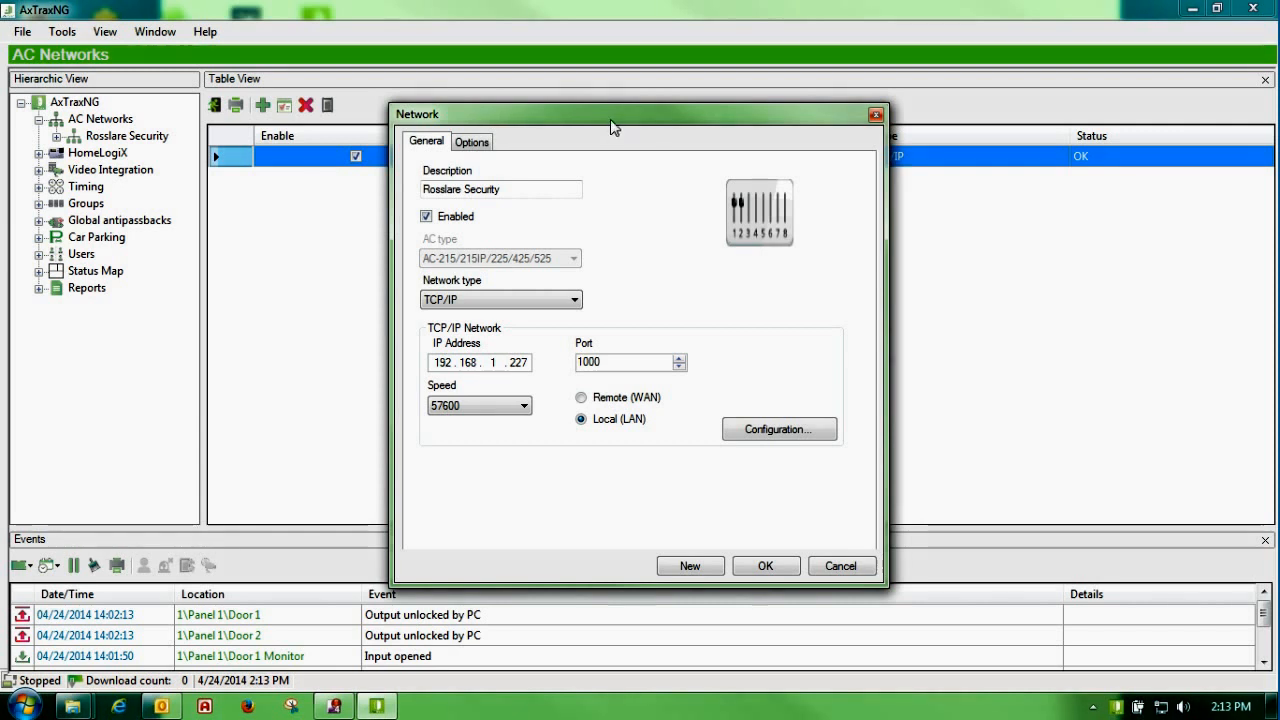
{"action": "left_click_drag", "start_coordinate": [610, 119], "coordinate": [500, 113]}
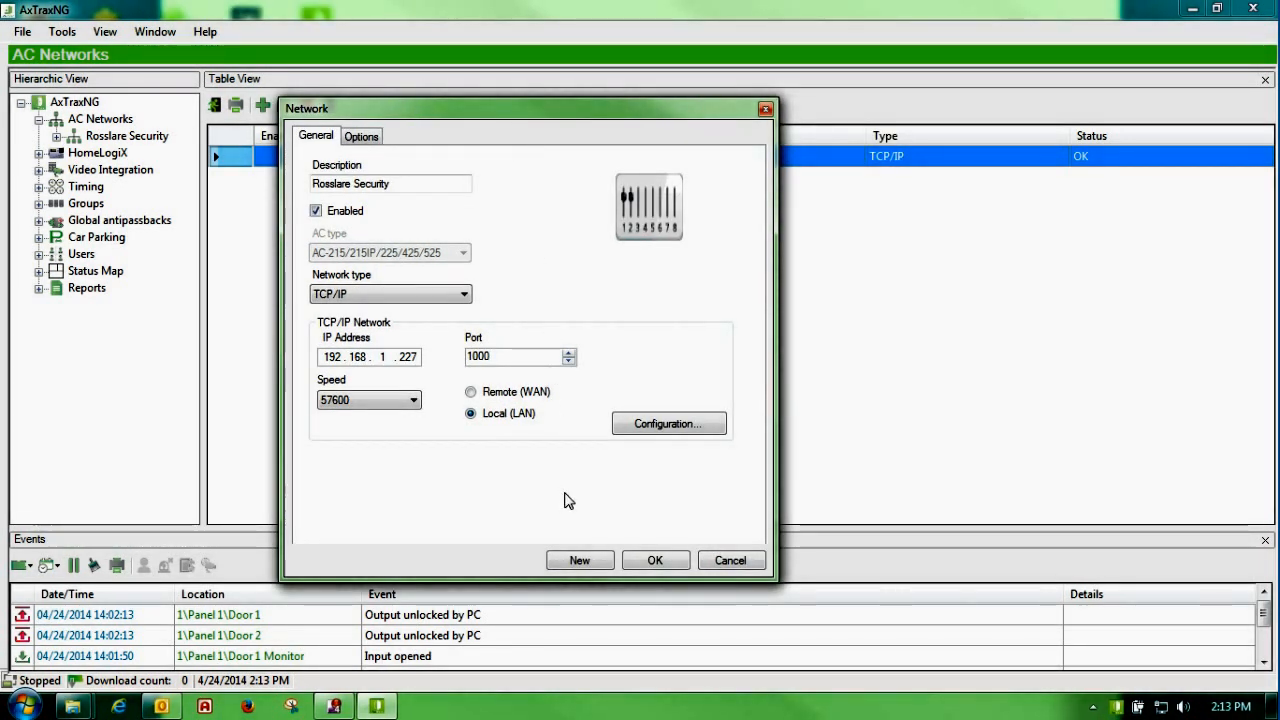
{"action": "left_click", "coordinate": [630, 430]}
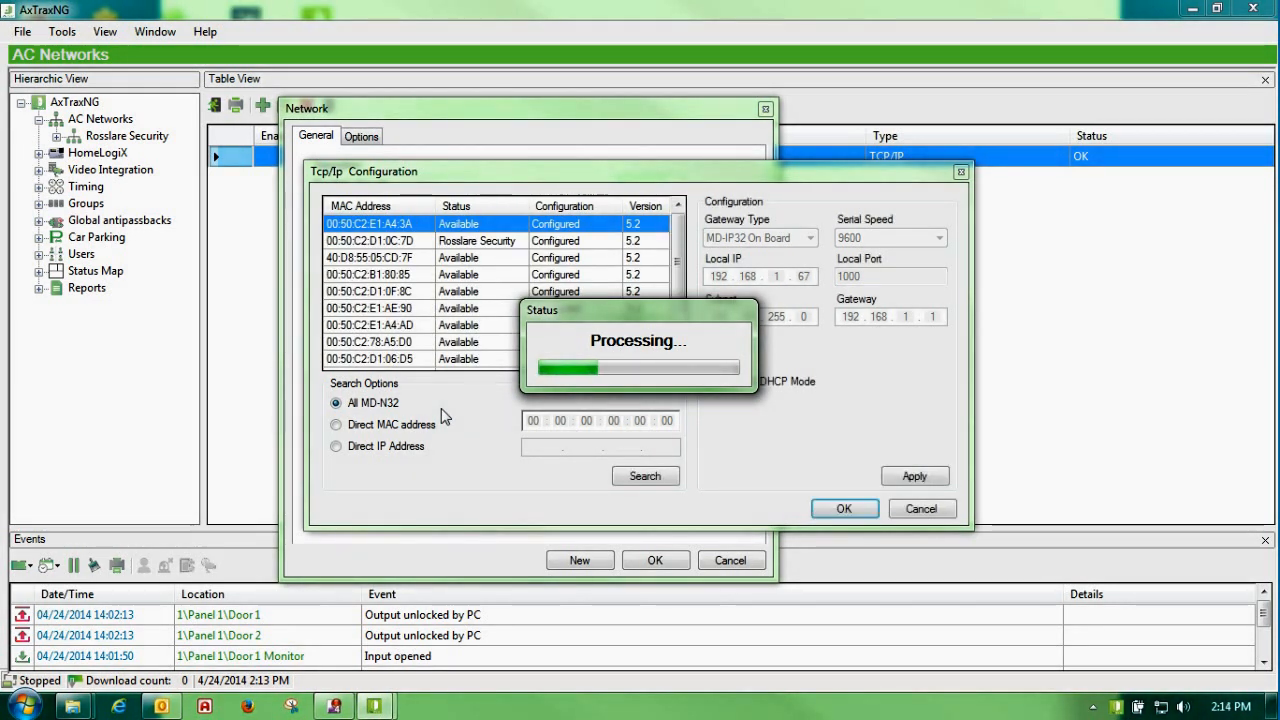
{"action": "left_click", "coordinate": [472, 241]}
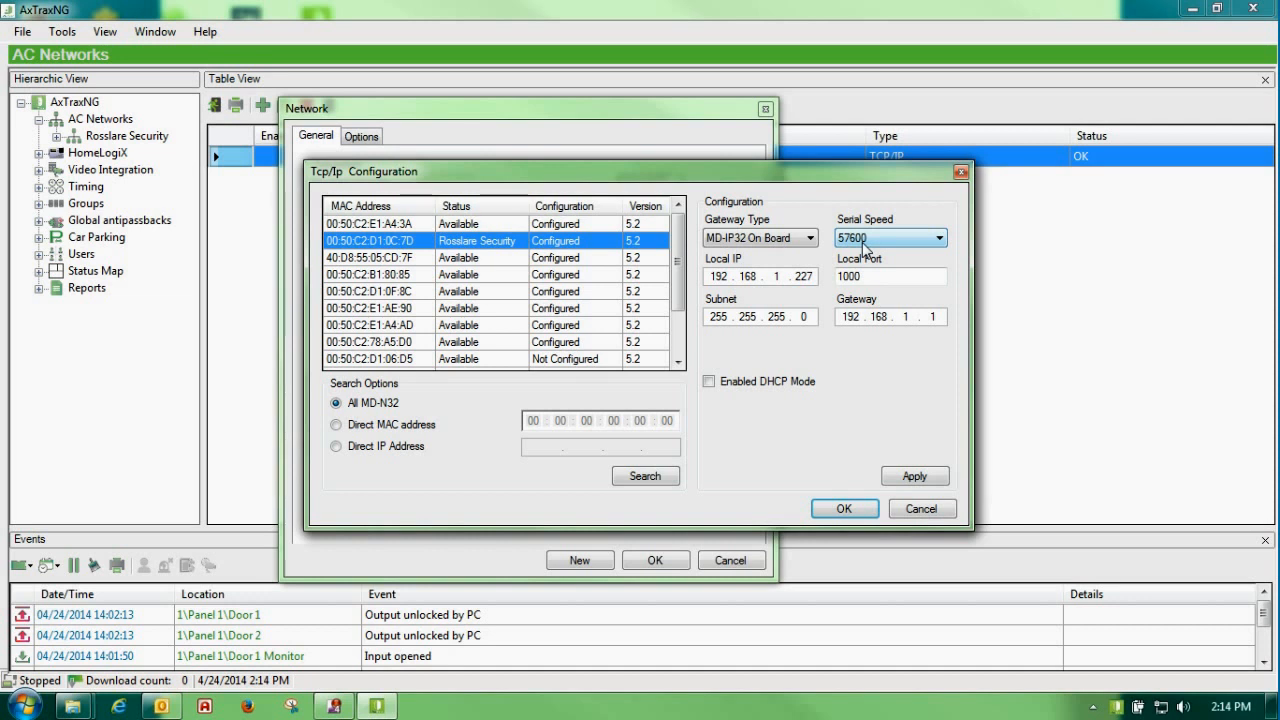
Open a Windows command prompt and run ipconfig to list the computer's network settings.
{"action": "left_click", "coordinate": [22, 706]}
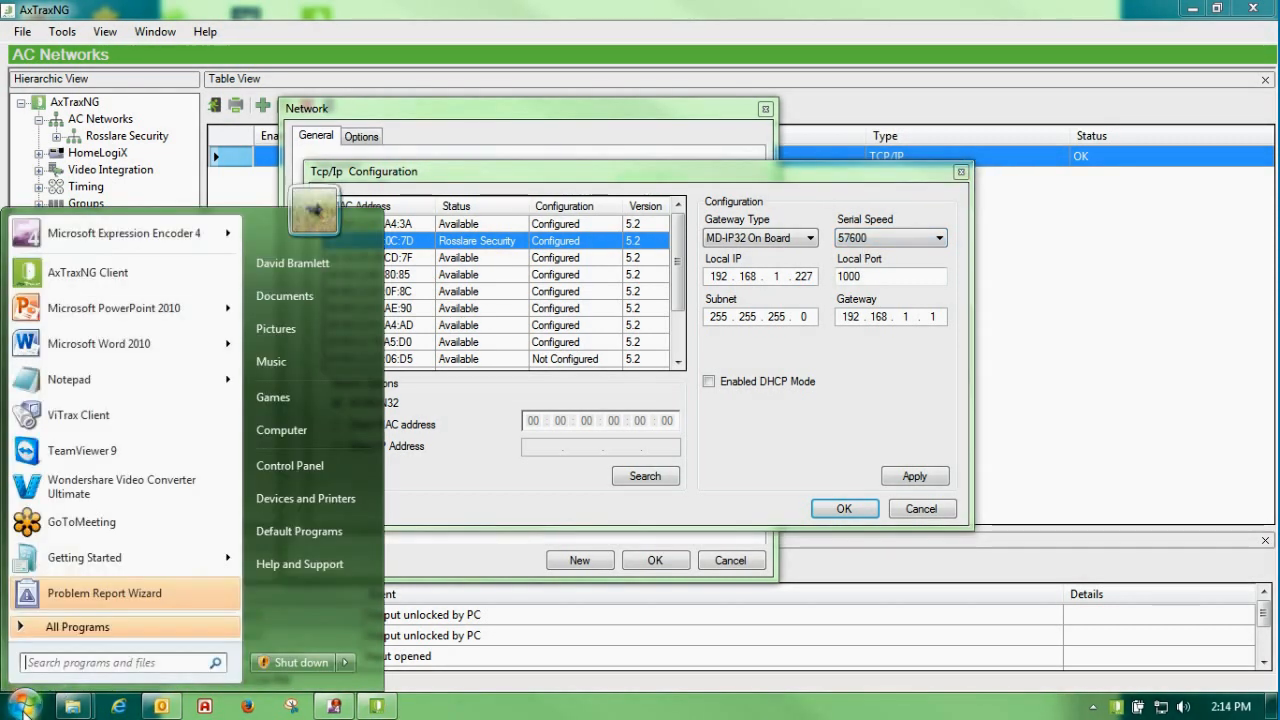
{"action": "type", "text": "cmd"}
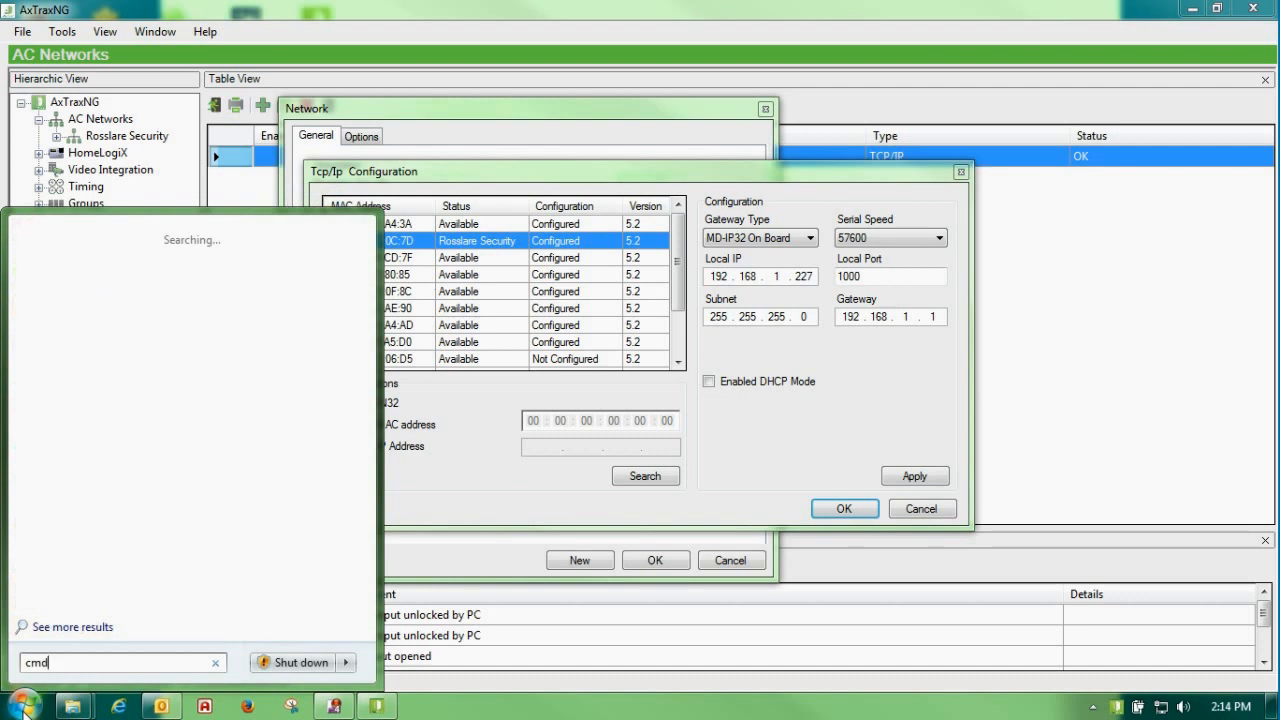
{"action": "key", "text": "Return"}
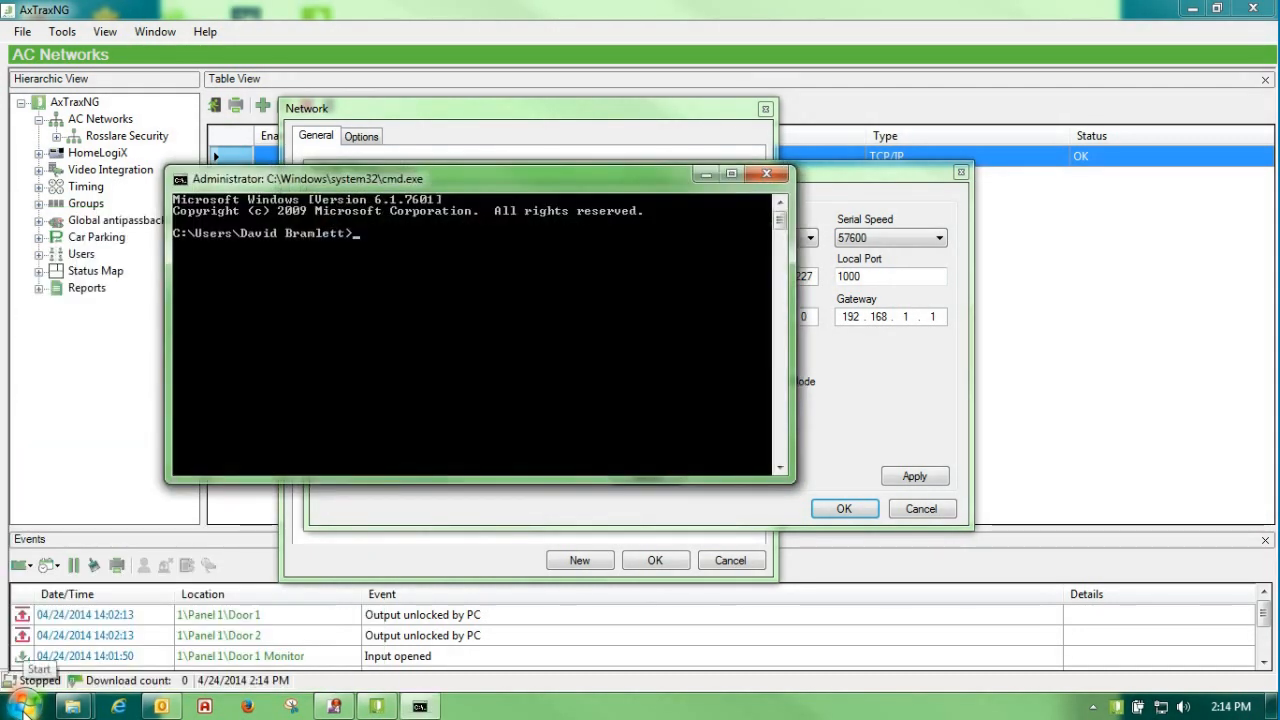
{"action": "type", "text": "ipconig"}
{"action": "key", "text": "Return"}
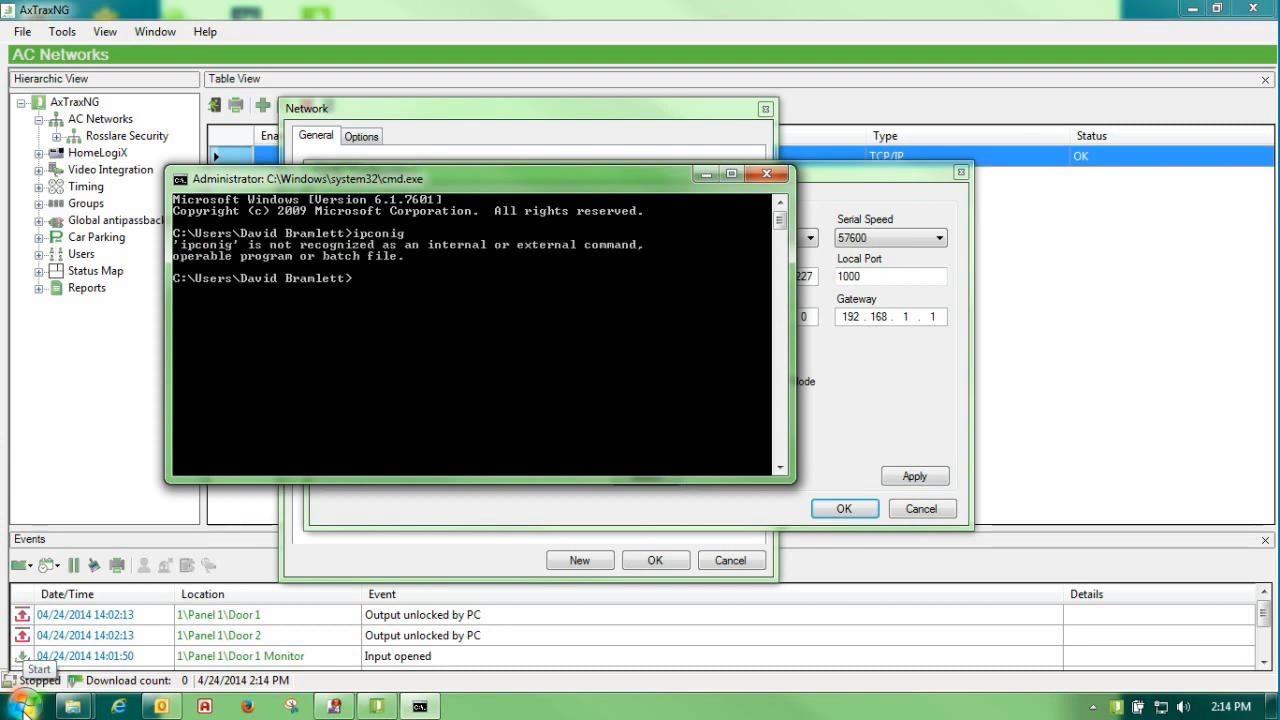
{"action": "type", "text": "ipconfig"}
{"action": "key", "text": "Return"}
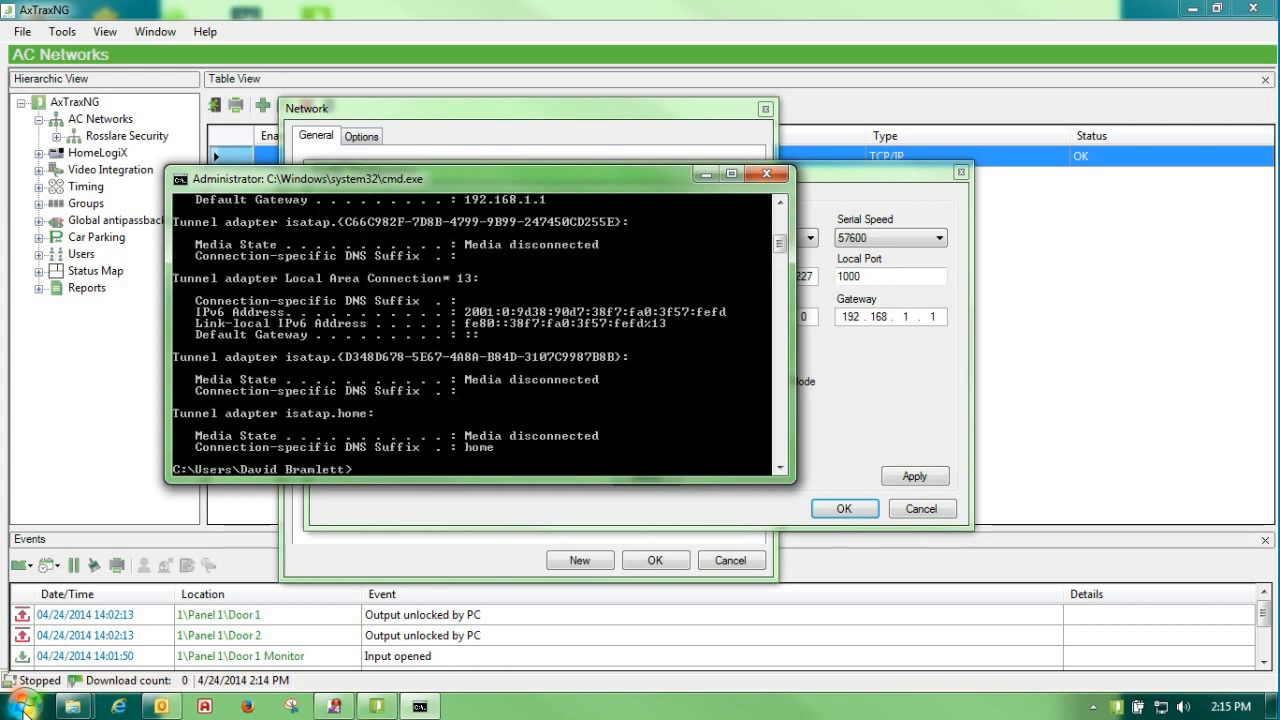
Examine the Ethernet adapter's IPv4 address, subnet mask and default gateway beside the device configuration, and close the command prompt.
{"action": "left_click_drag", "start_coordinate": [568, 178], "coordinate": [385, 50]}
{"action": "mouse_move", "coordinate": [598, 118]}
{"action": "left_mouse_down"}
{"action": "mouse_move", "coordinate": [597, 90]}
{"action": "mouse_move", "coordinate": [597, 102]}
{"action": "left_mouse_up"}
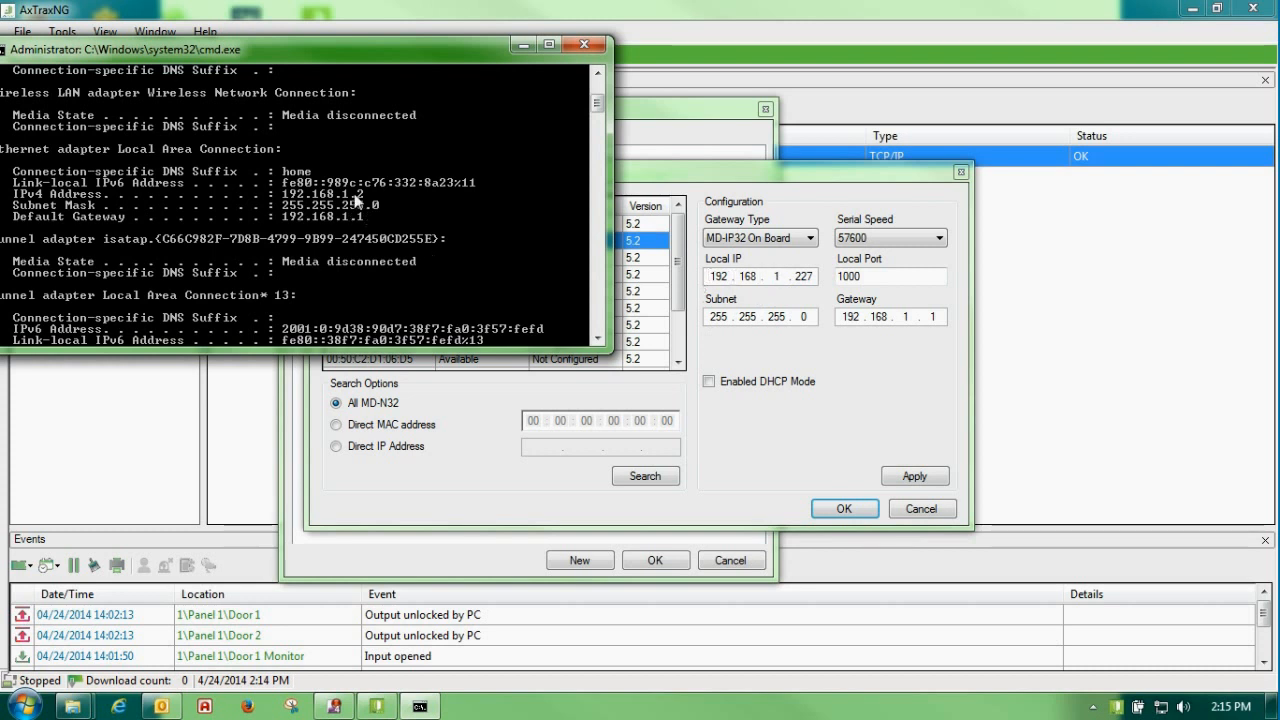
{"action": "left_click", "coordinate": [584, 44]}
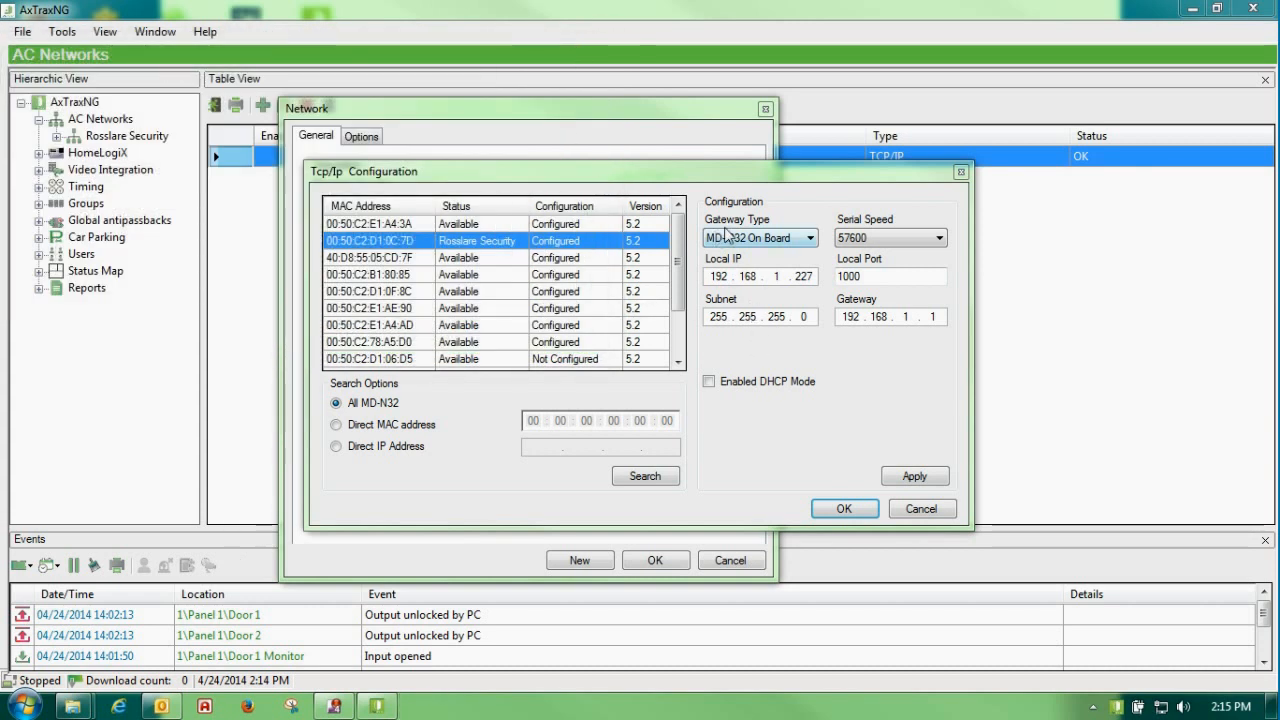
Try the MD-IP32 On Board and MD-N32 gateway types for the Rosslare Security device, and cancel the TCP/IP and network dialogs.
{"action": "left_click", "coordinate": [808, 238]}
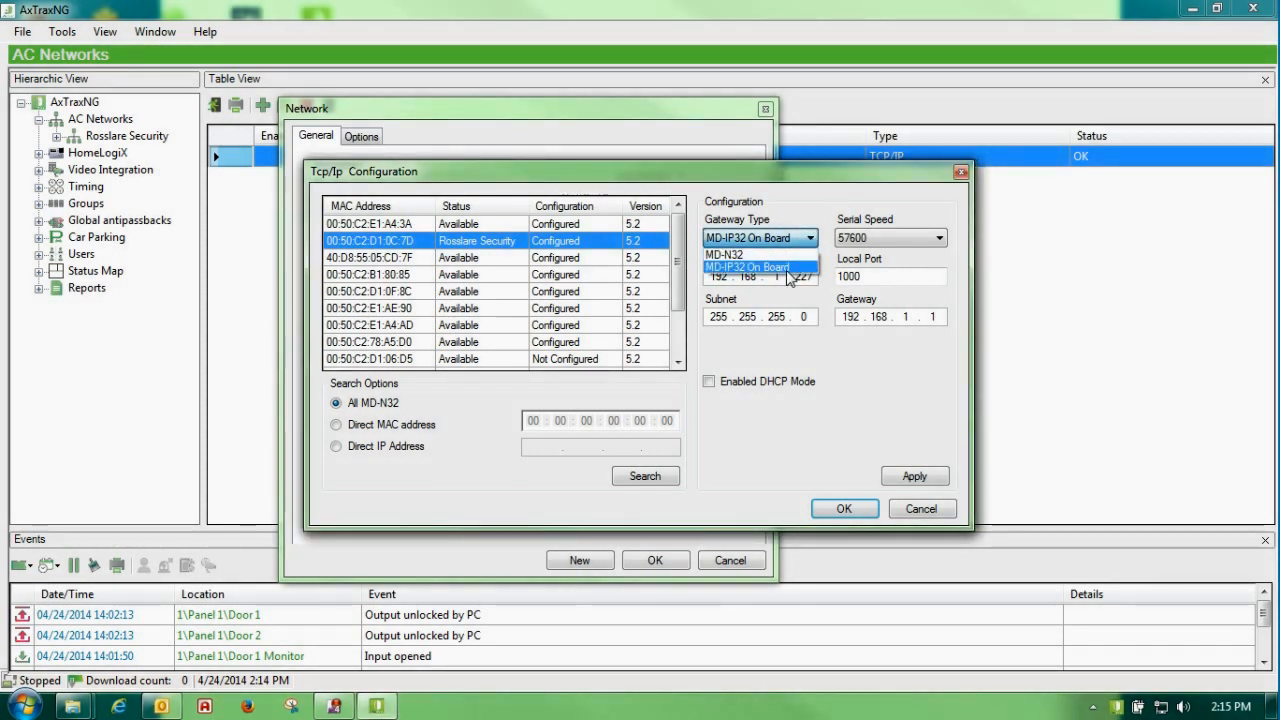
{"action": "left_click", "coordinate": [789, 269]}
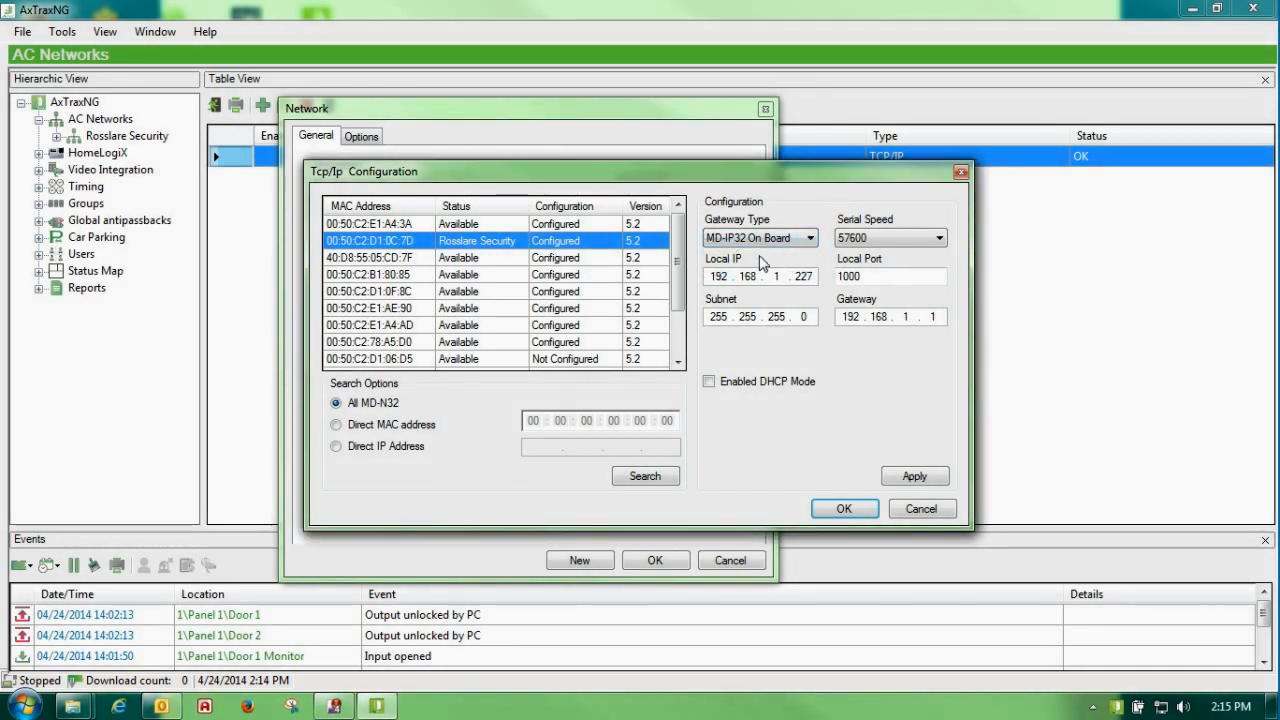
{"action": "left_click", "coordinate": [812, 239]}
{"action": "left_click", "coordinate": [777, 255]}
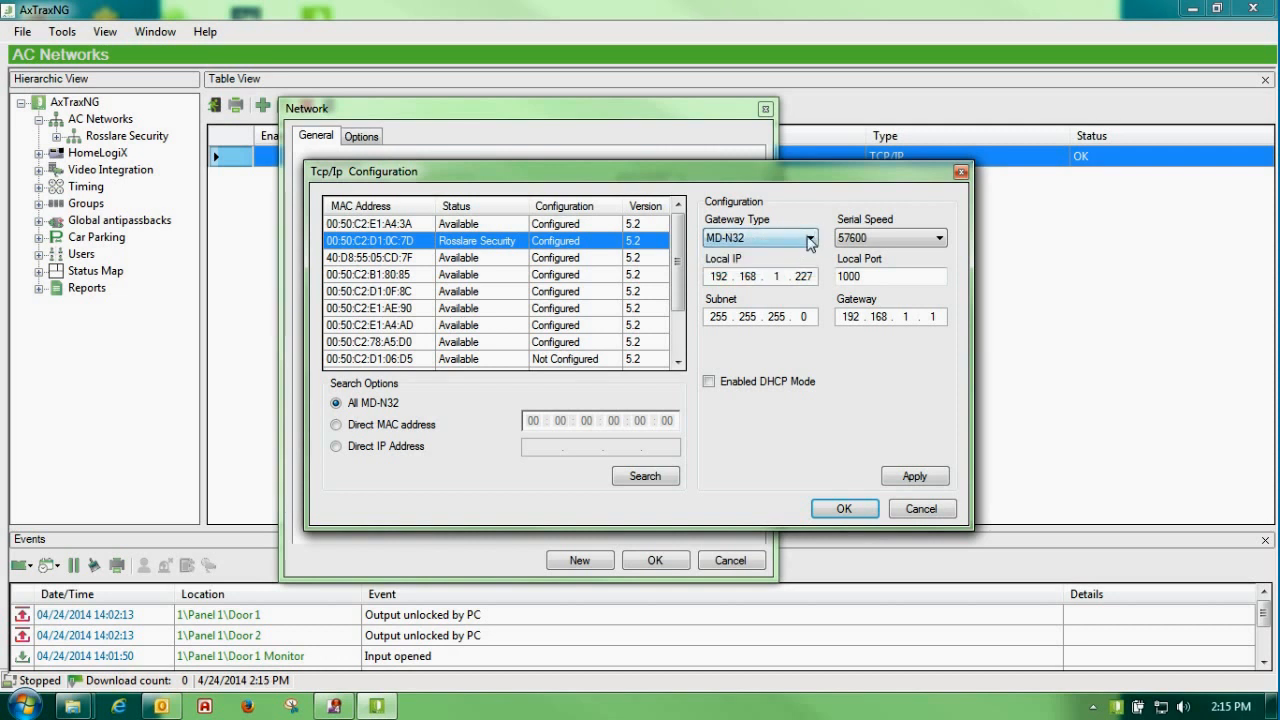
{"action": "left_click", "coordinate": [810, 239]}
{"action": "left_click", "coordinate": [778, 256]}
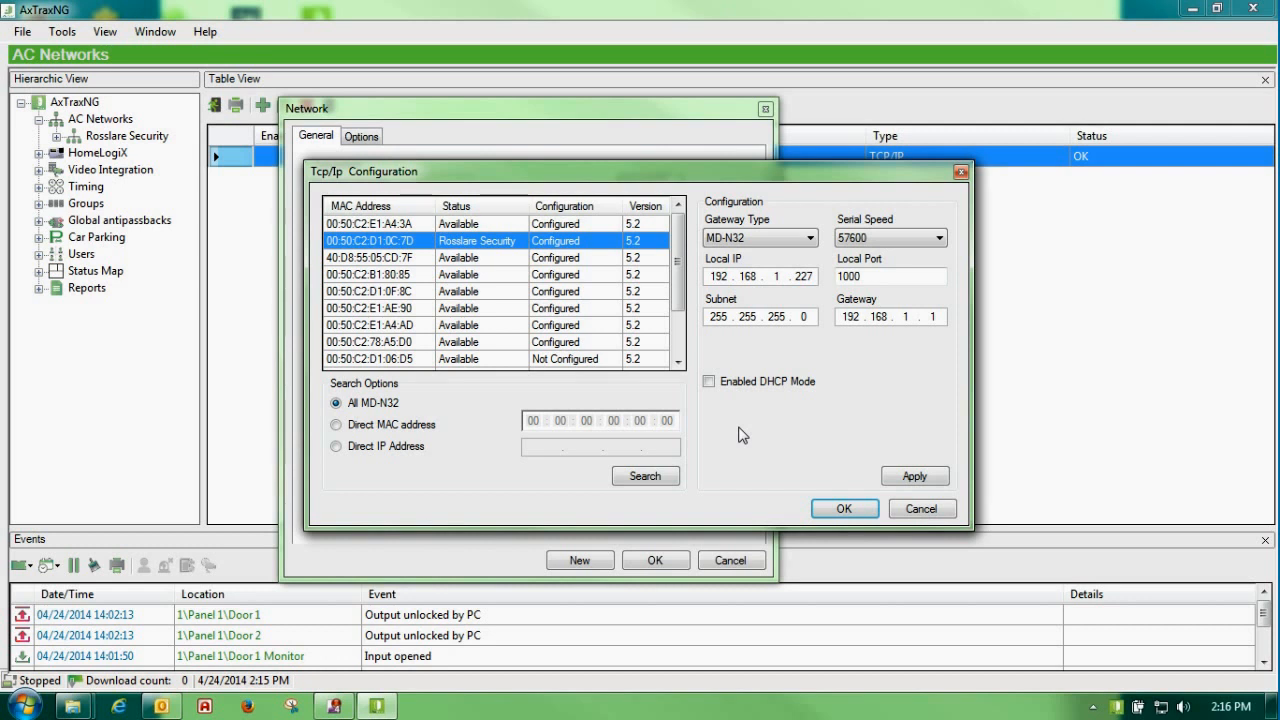
{"action": "left_click", "coordinate": [920, 508]}
{"action": "left_click", "coordinate": [729, 561]}
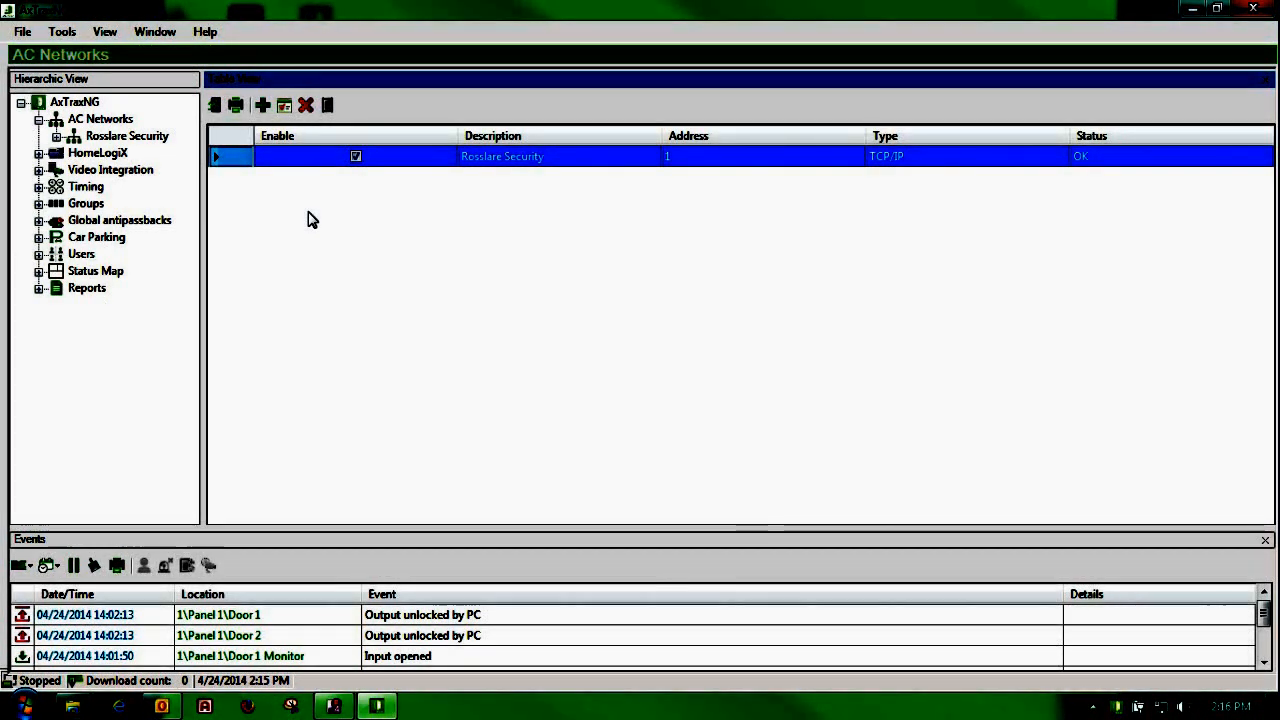
Display the Rosslare Security network's panel table and open the Windows Services console through Task Manager.
{"action": "left_click", "coordinate": [97, 139]}
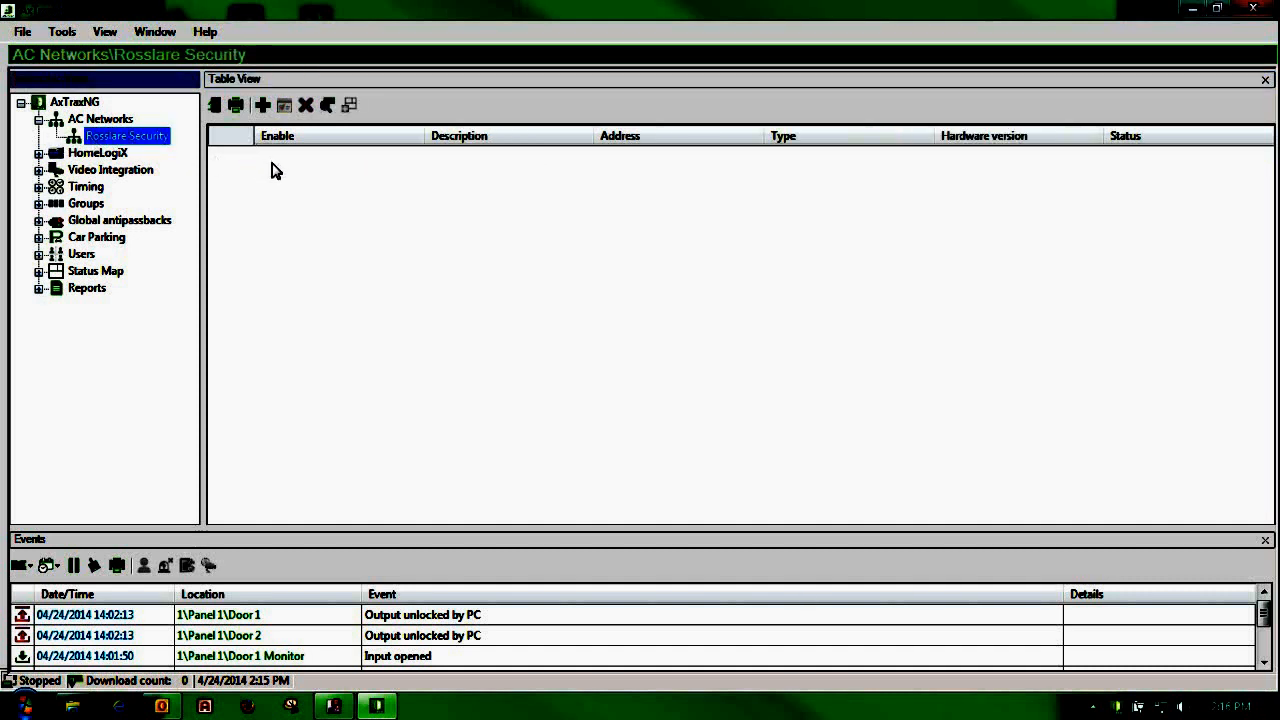
{"action": "right_click", "coordinate": [510, 710]}
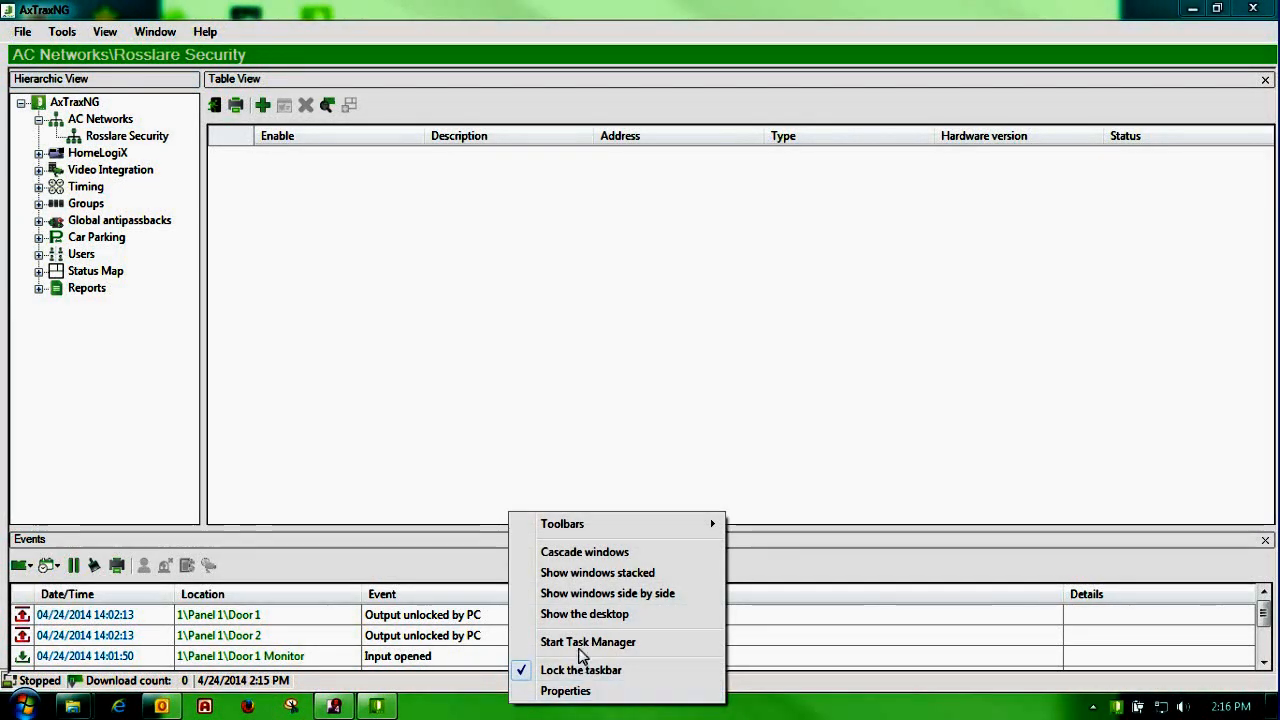
{"action": "left_click", "coordinate": [588, 642]}
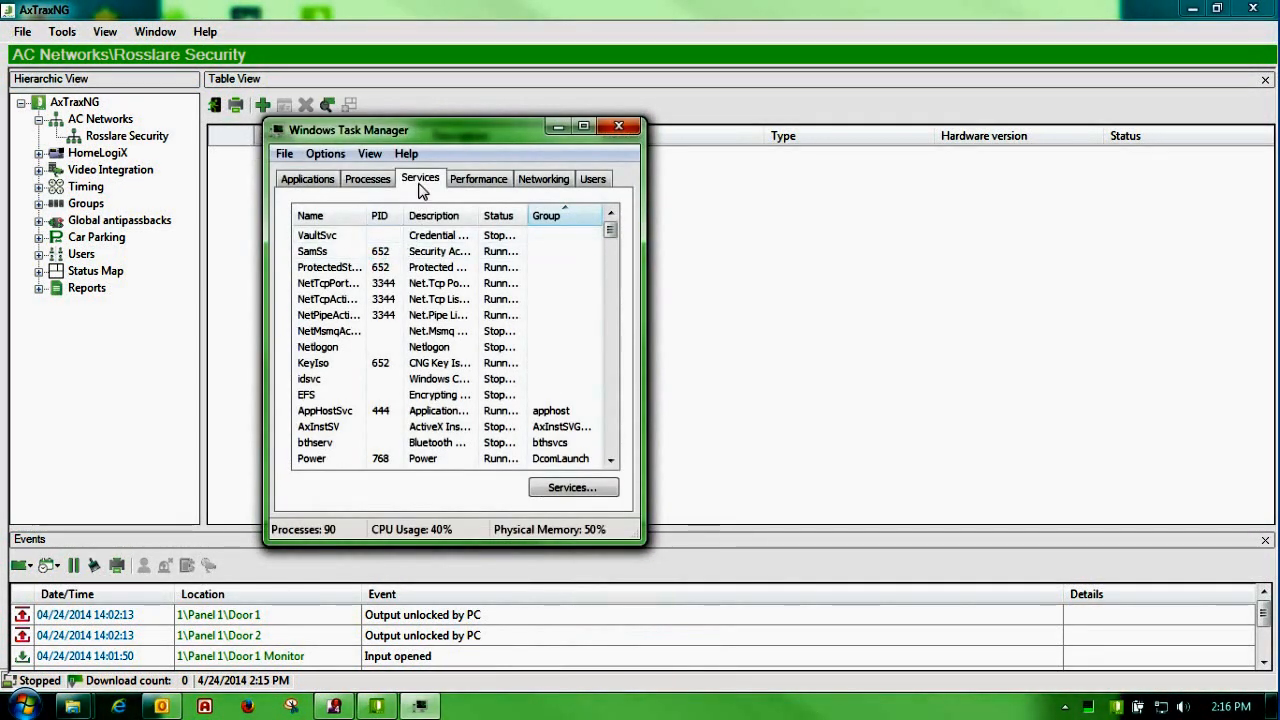
{"action": "left_click", "coordinate": [553, 490]}
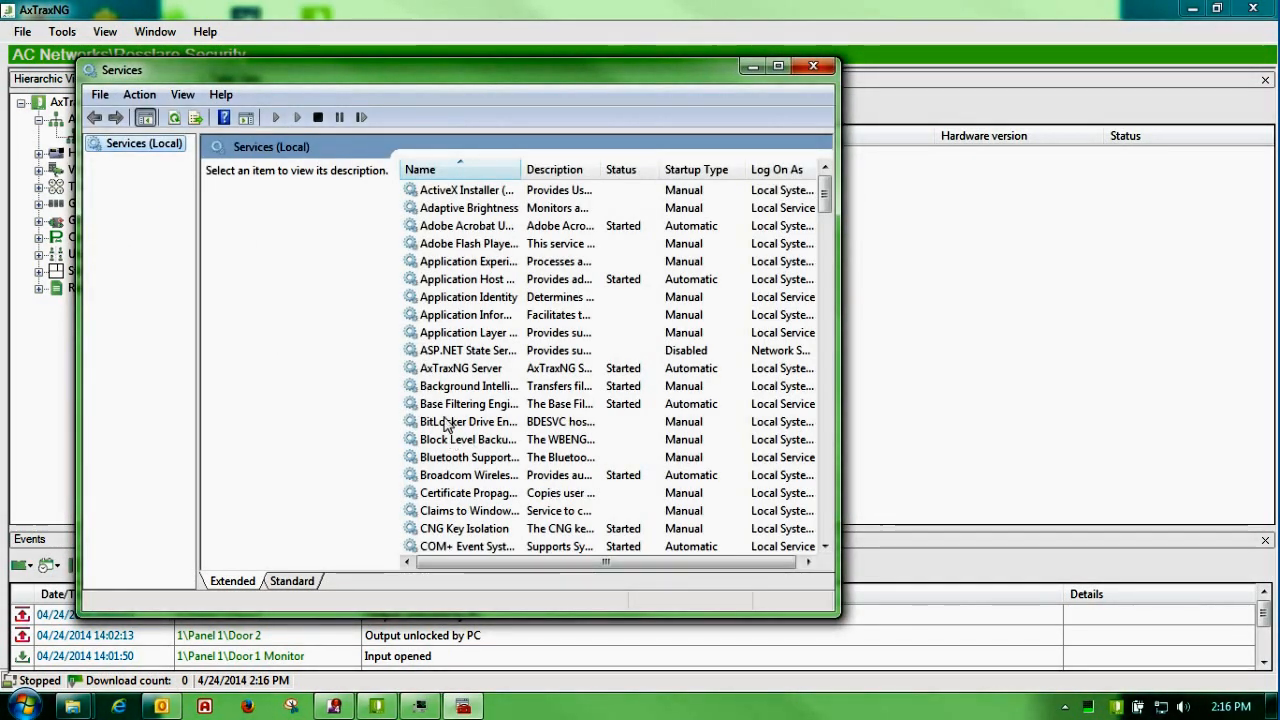
Check the status of the AxTraxNG Server and SQL Server (VERITRAX) services, and close the Services console and Task Manager.
{"action": "left_click", "coordinate": [462, 370]}
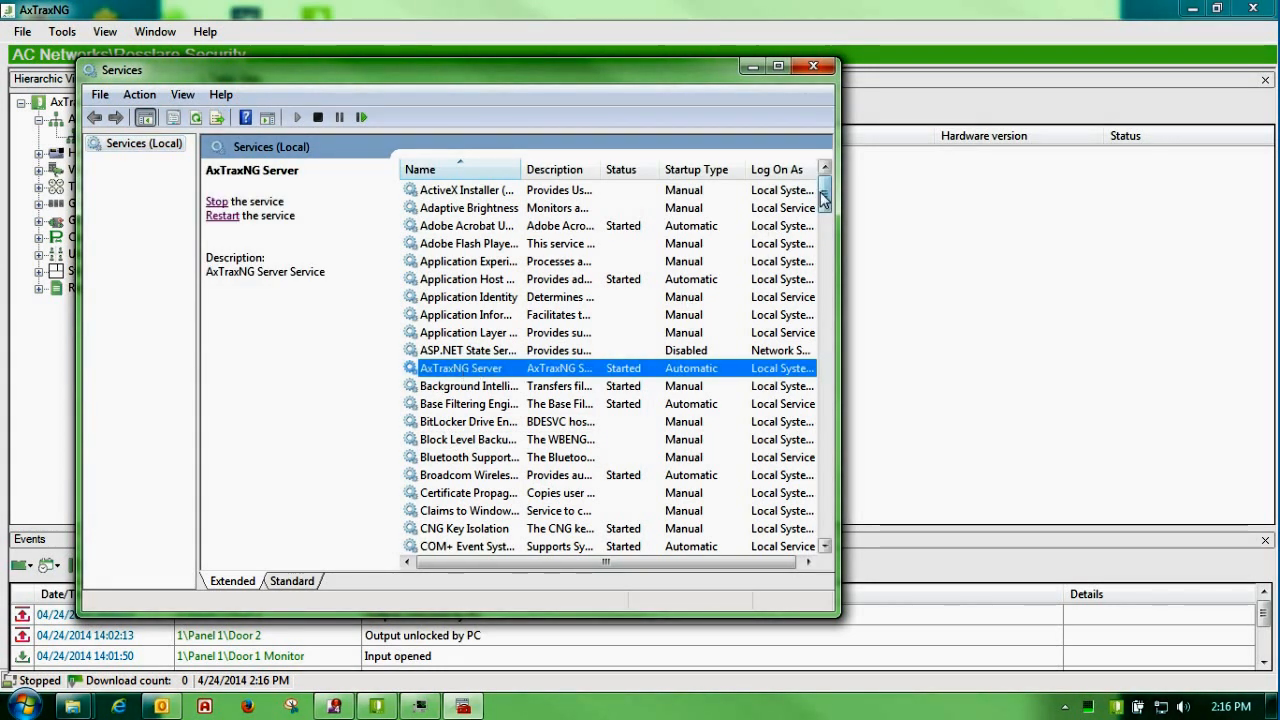
{"action": "left_click_drag", "start_coordinate": [826, 197], "coordinate": [826, 372]}
{"action": "left_click_drag", "start_coordinate": [826, 403], "coordinate": [826, 430]}
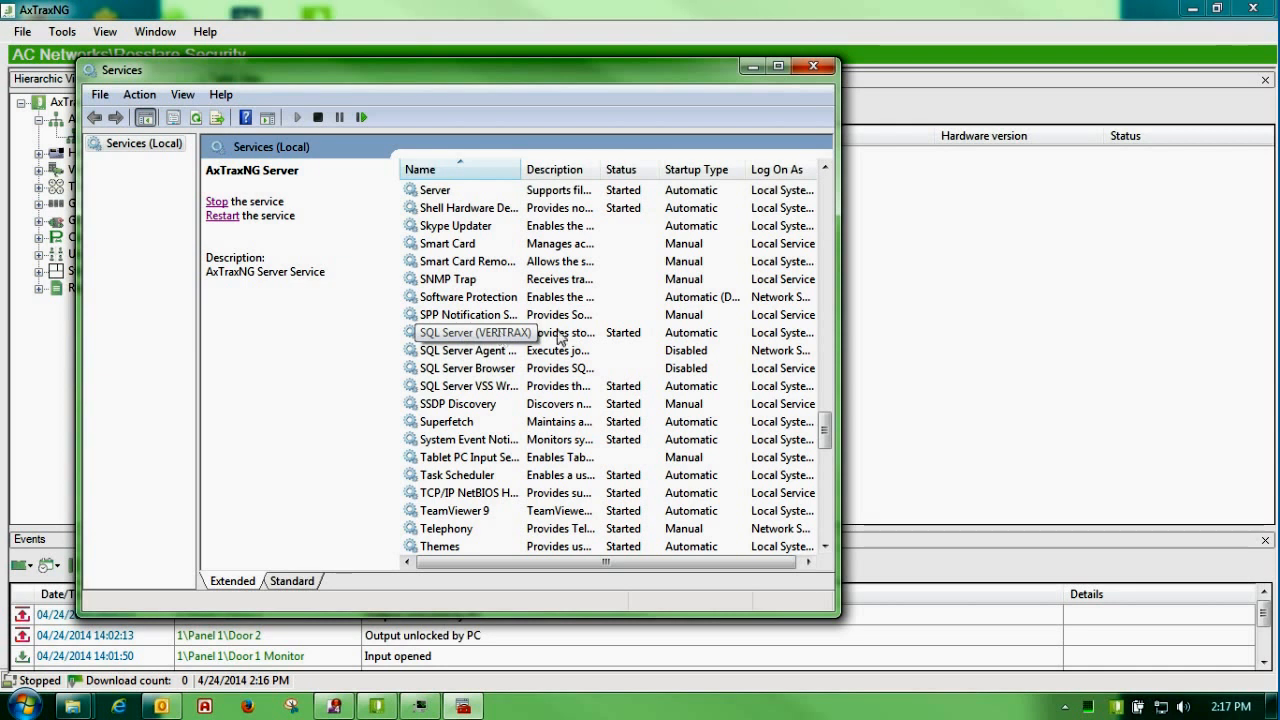
{"action": "left_click_drag", "start_coordinate": [826, 428], "coordinate": [795, 188]}
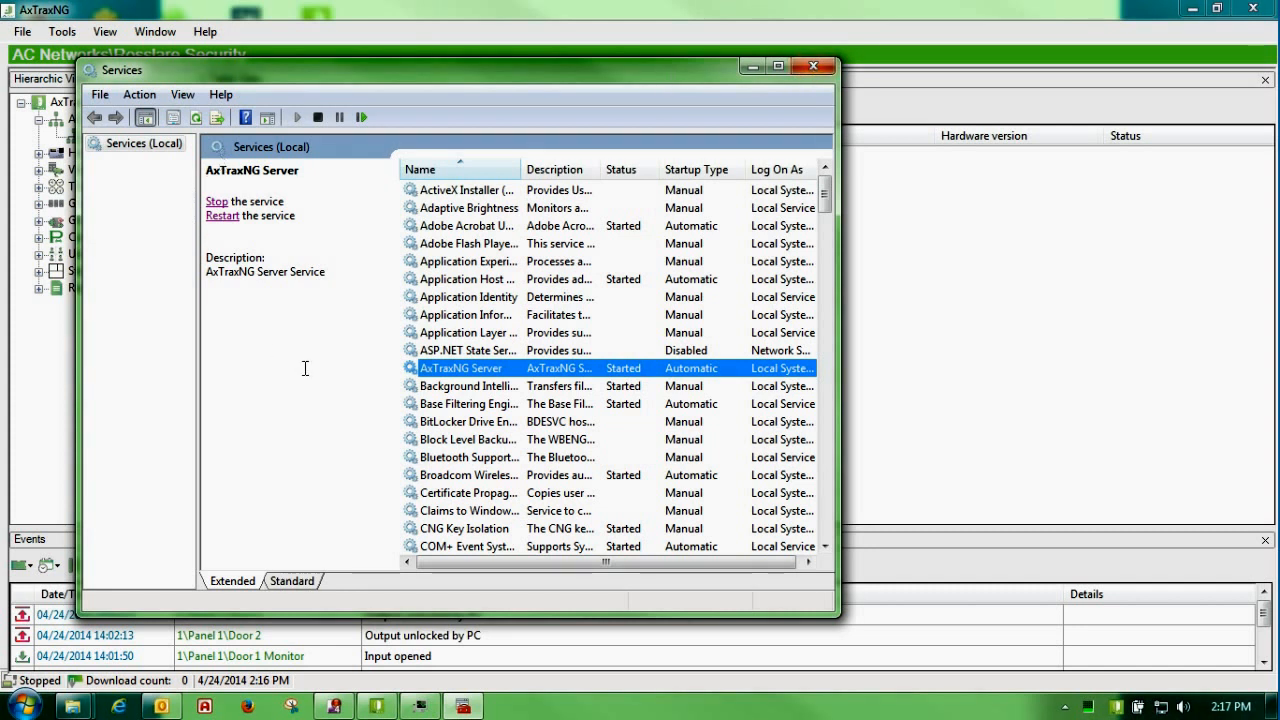
{"action": "left_click", "coordinate": [813, 66]}
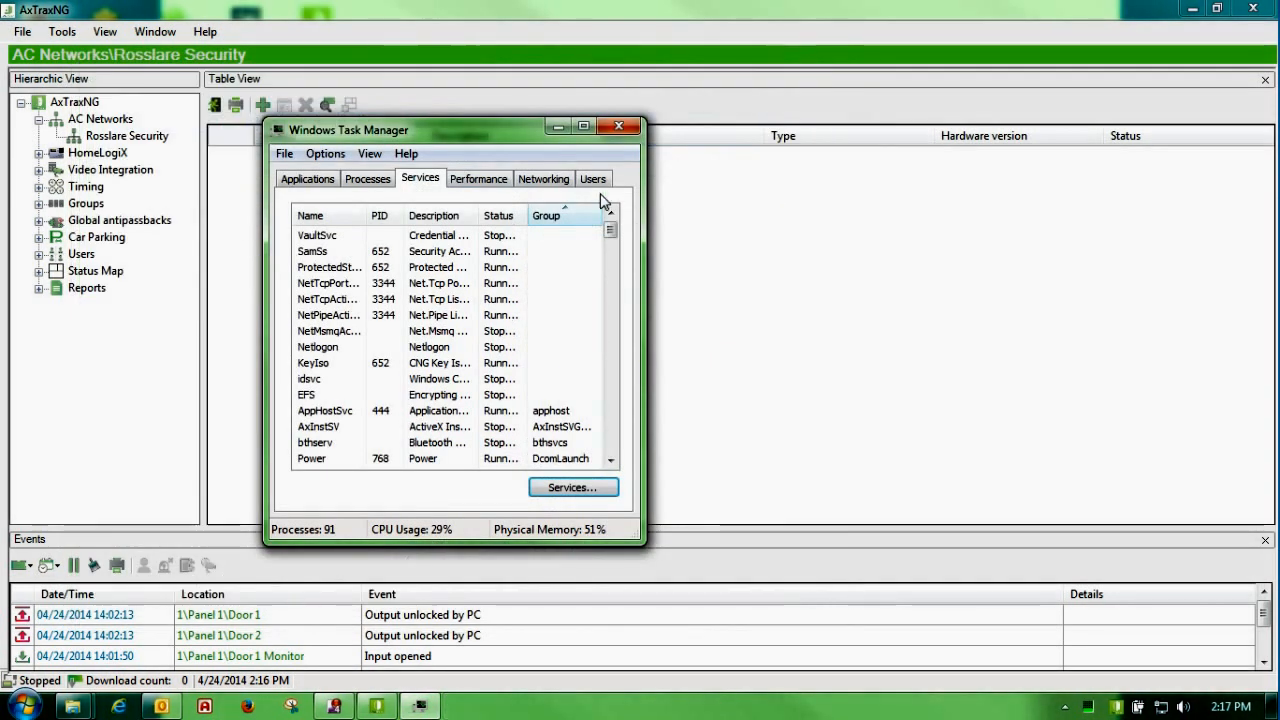
{"action": "left_click", "coordinate": [619, 126]}
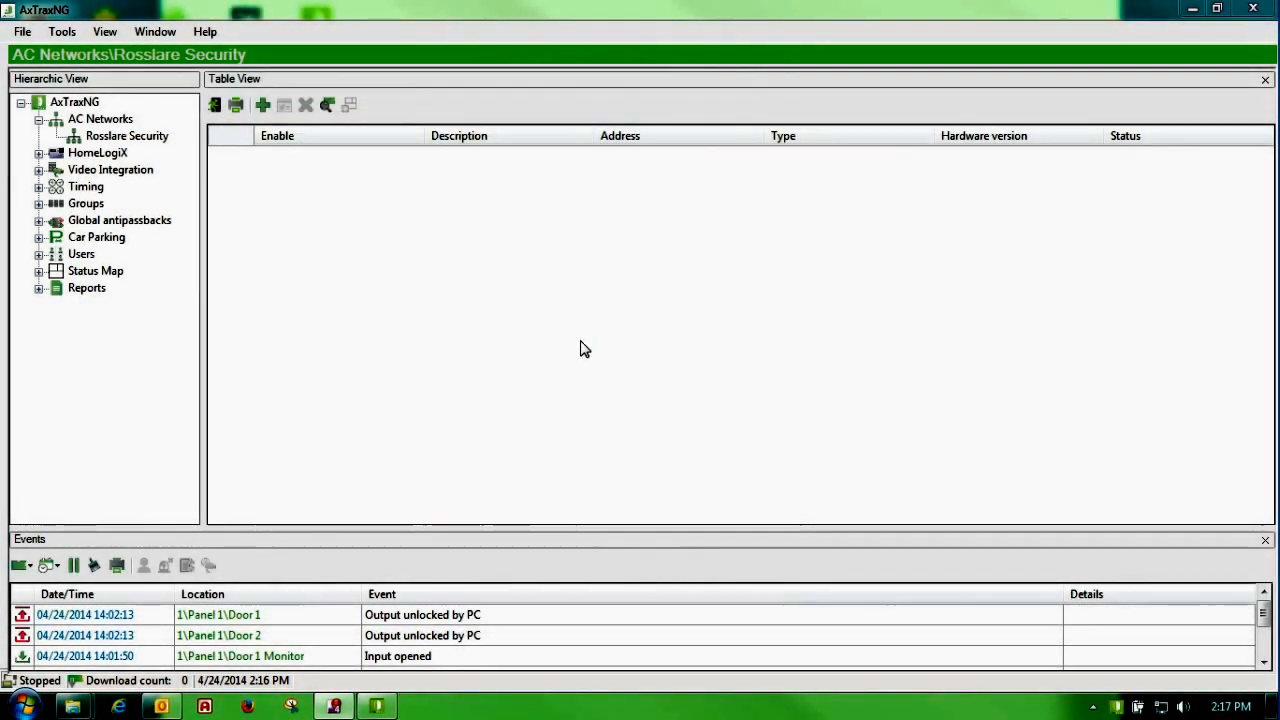